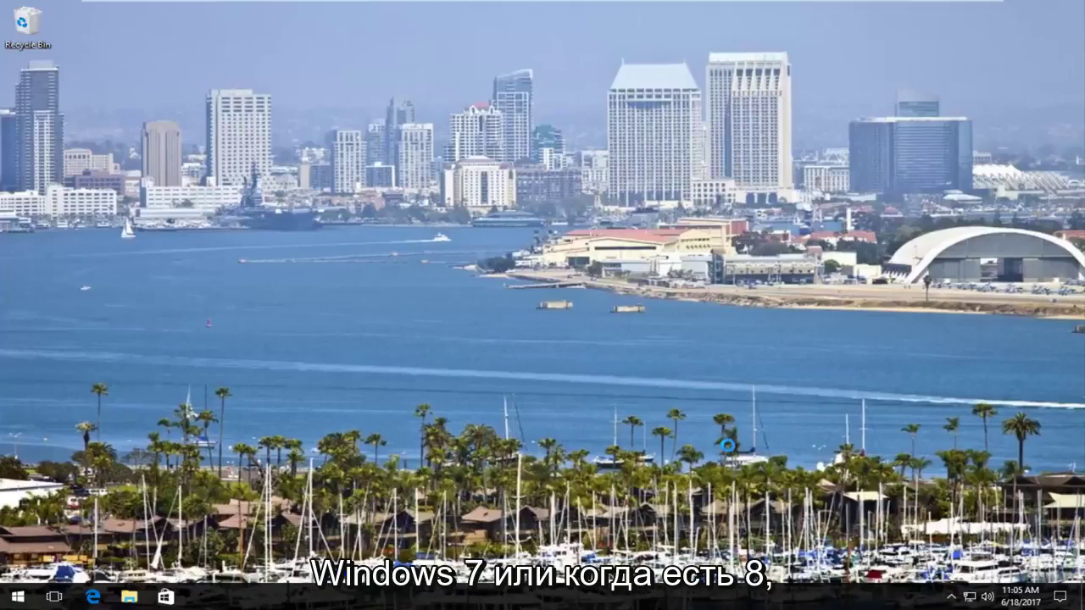
right_click(759, 455)
click(518, 313)
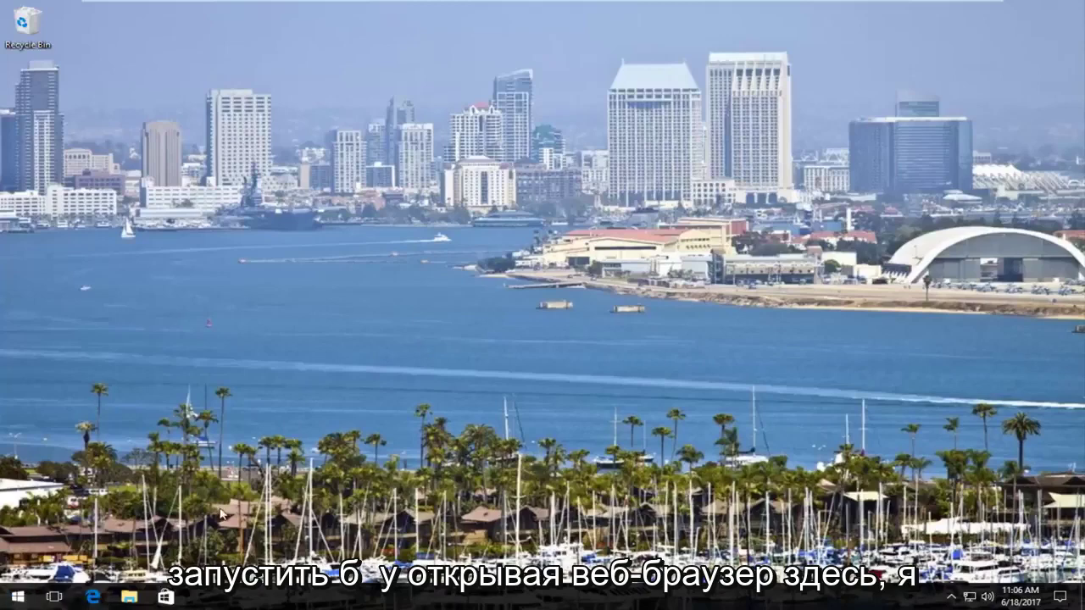
Open Microsoft Edge on the Google home page and decline the recommendation to try Chrome
key(super)
scroll(169, 475, down, 1)
click(271, 335)
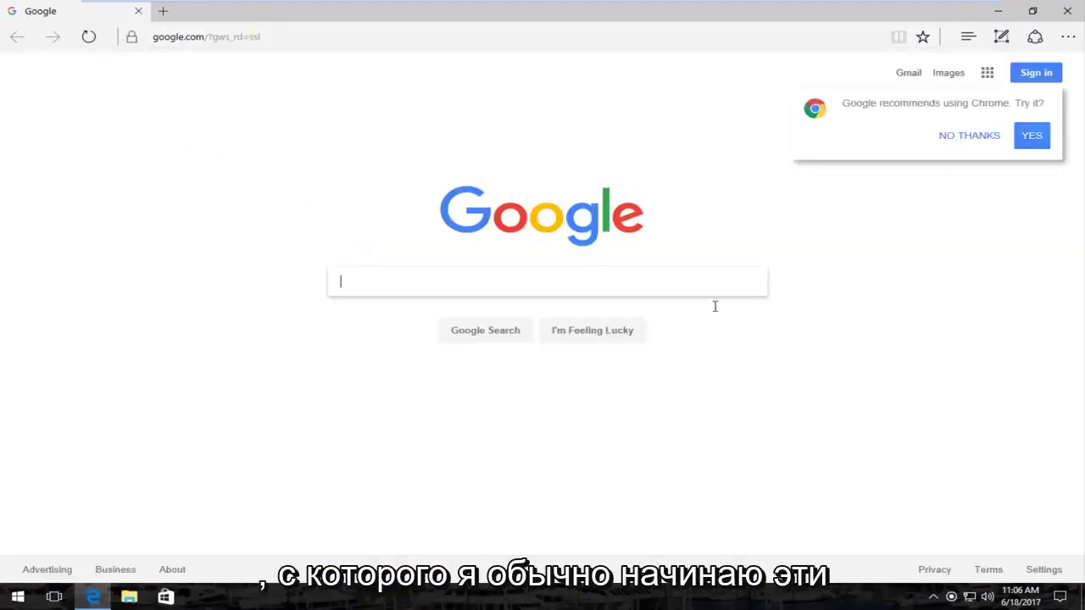
click(979, 140)
Search Google for "windows 10 media creation tool"
click(460, 281)
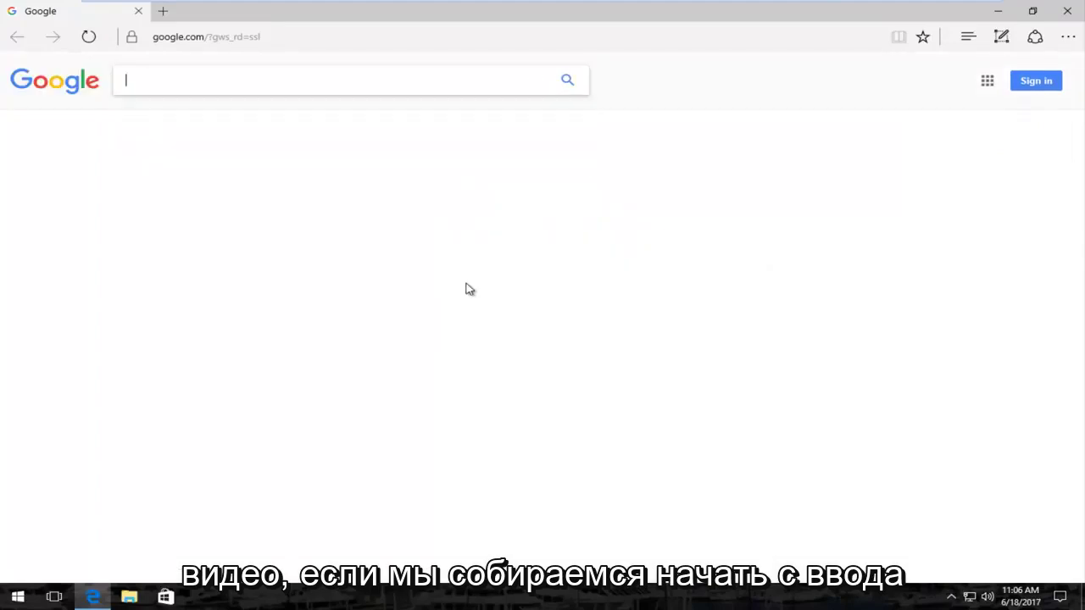
text(windows 1)
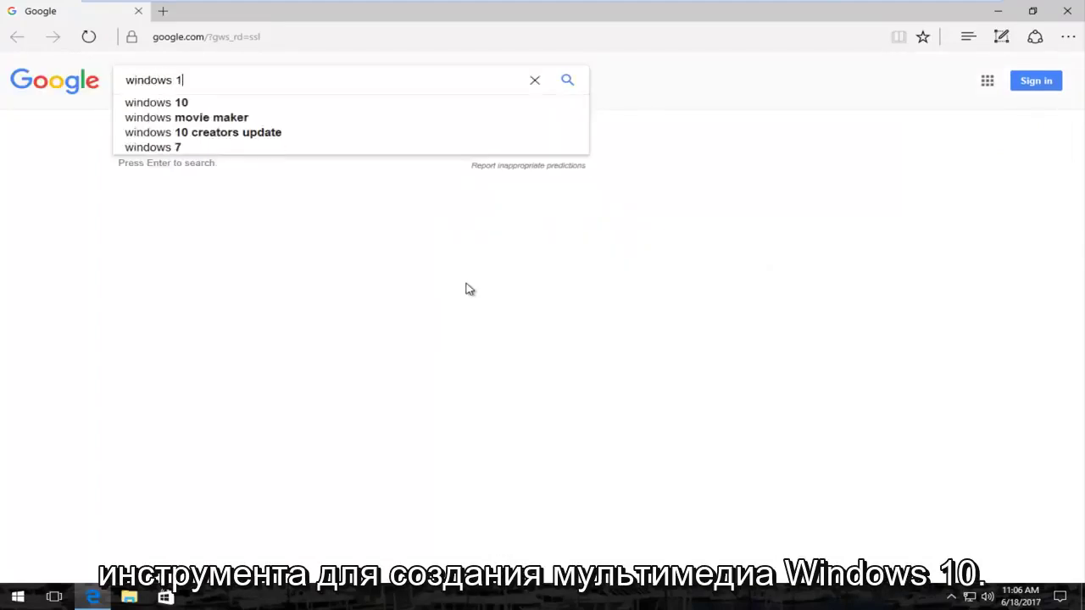
text(0 media crea)
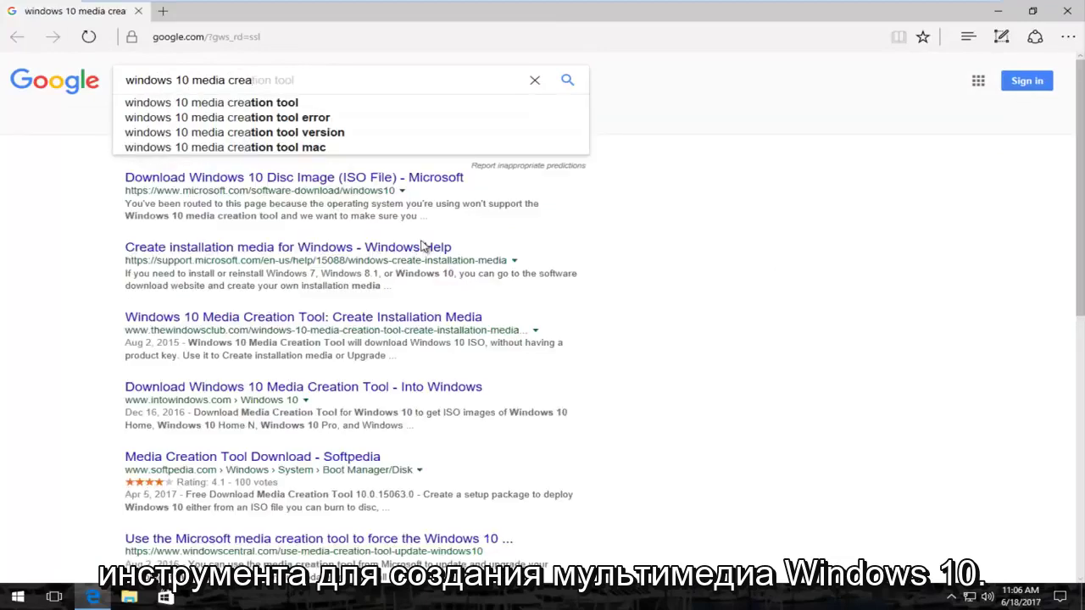
click(288, 105)
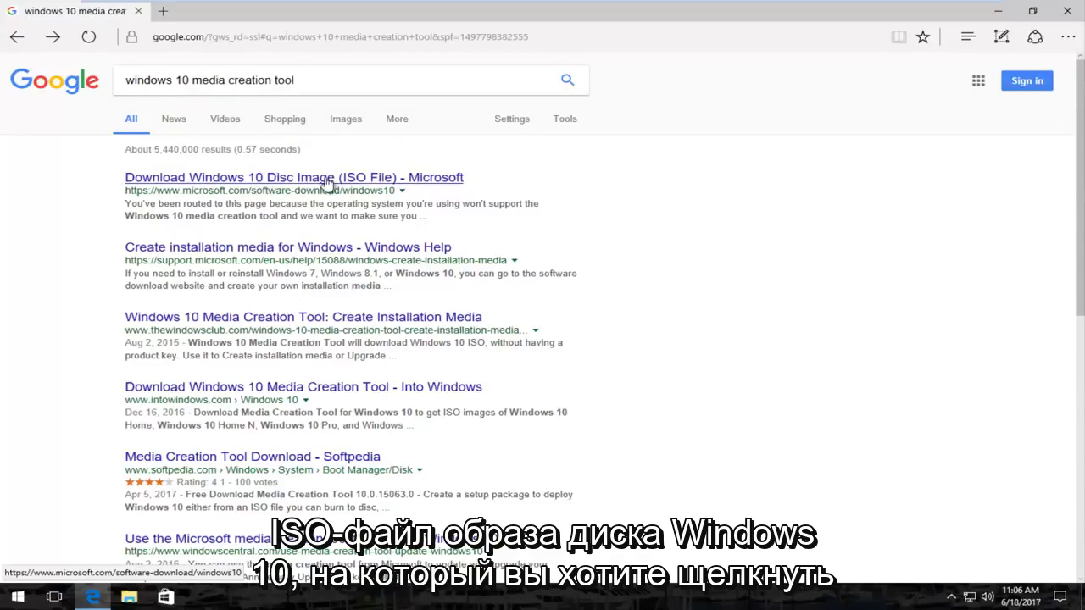
Open Microsoft's "Download Windows 10 Disc Image (ISO File)" result and find the section on creating Windows 10 installation media
click(195, 187)
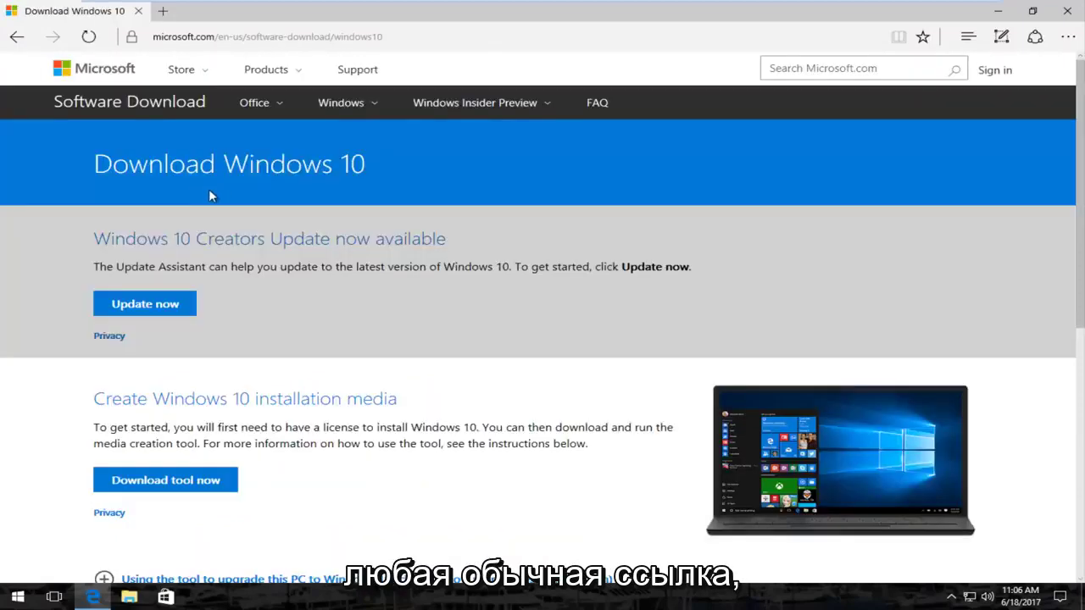
scroll(210, 194, down, 3)
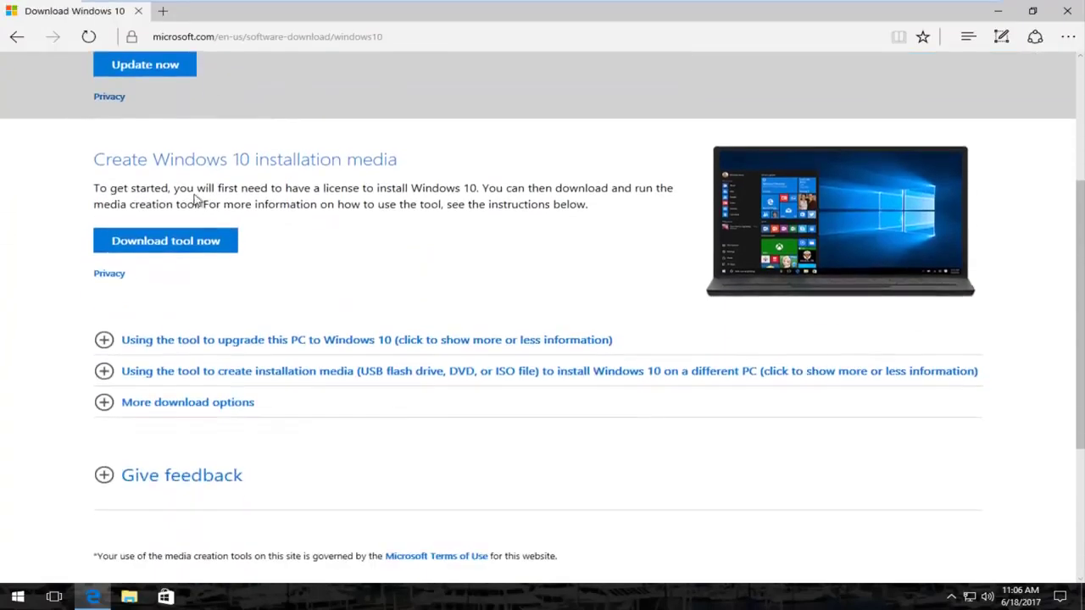
scroll(108, 155, up, 2)
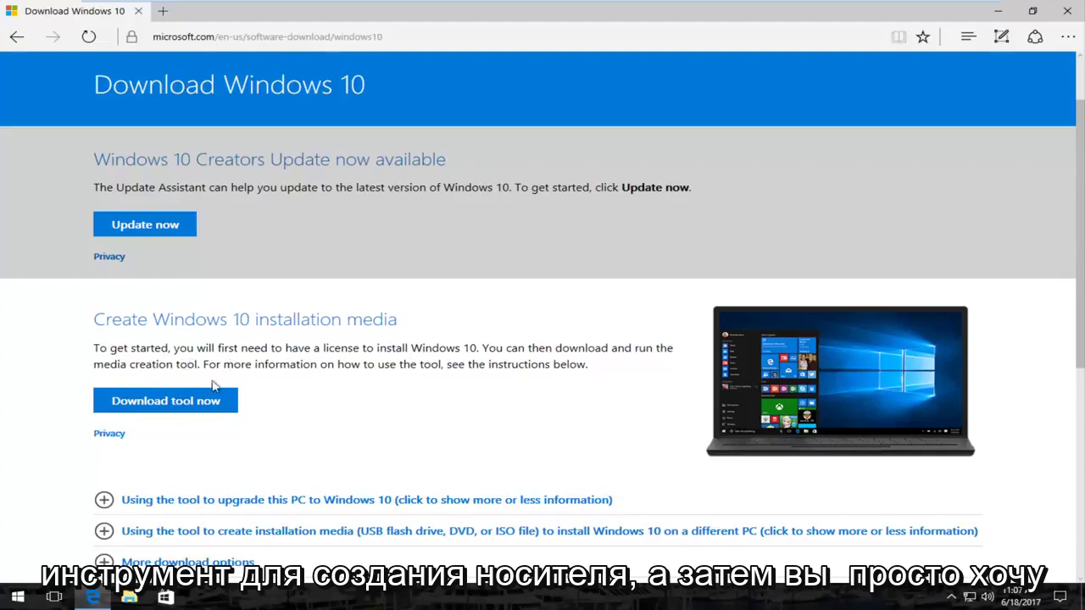
Download and save MediaCreationTool.exe, run it, and minimize the browser
click(183, 410)
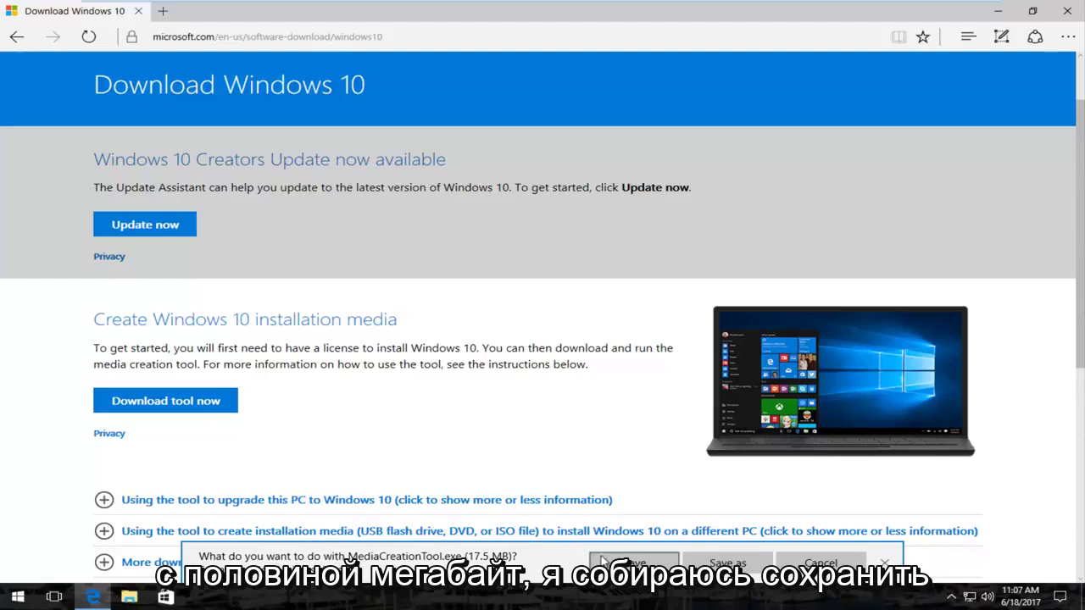
click(604, 562)
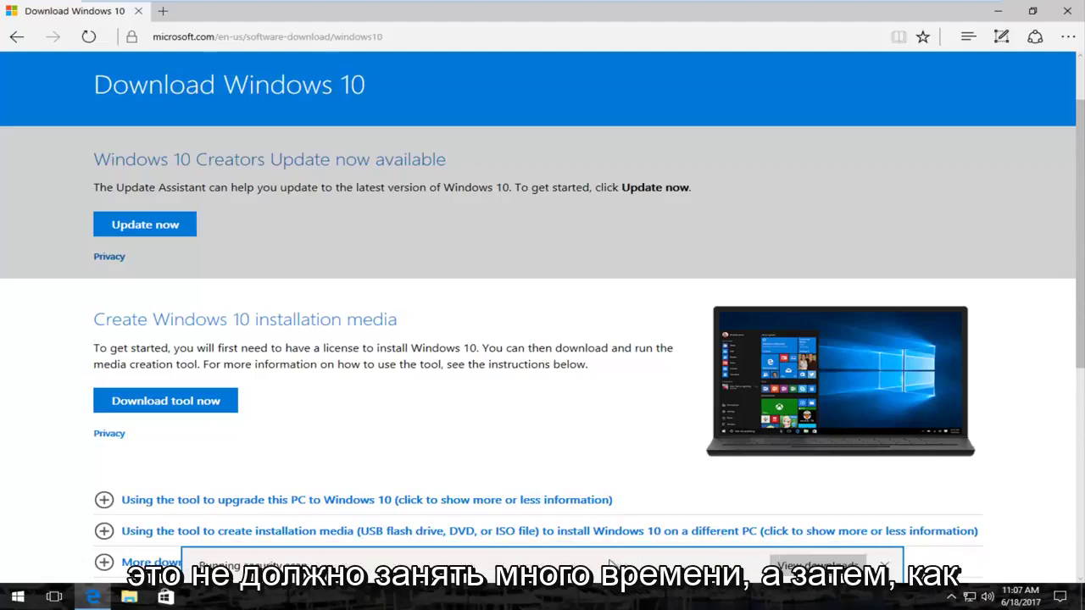
click(632, 566)
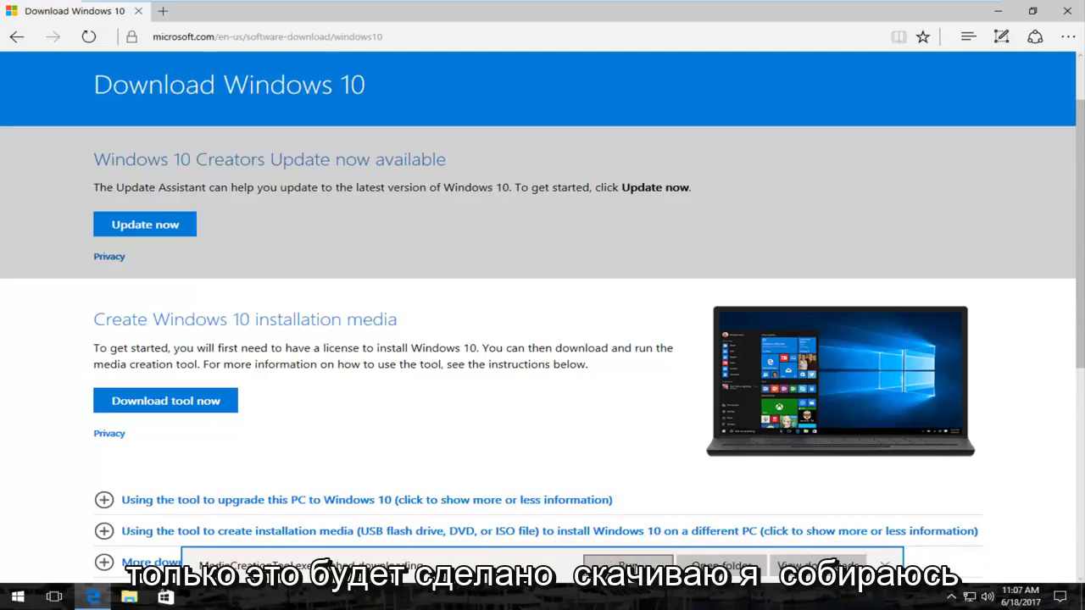
click(998, 11)
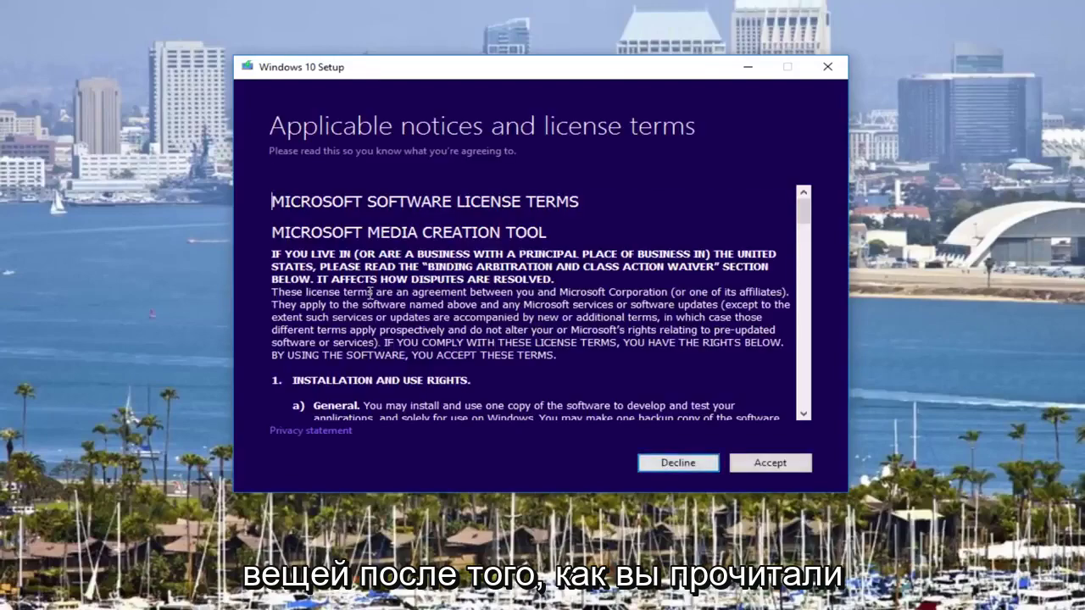
Read through the Media Creation Tool license terms and accept them
scroll(375, 280, down, 10)
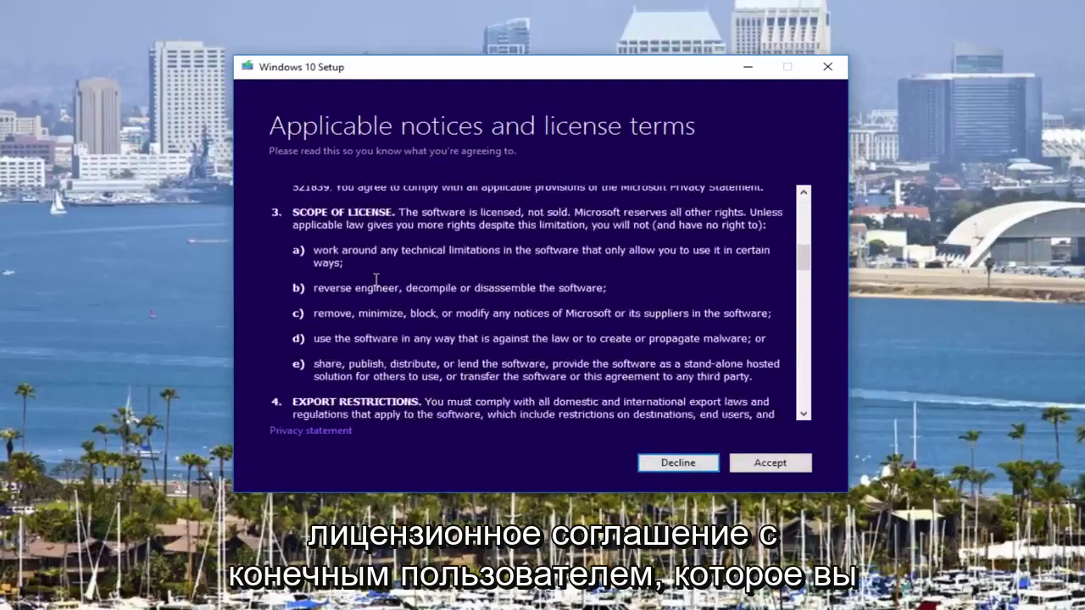
scroll(375, 279, down, 15)
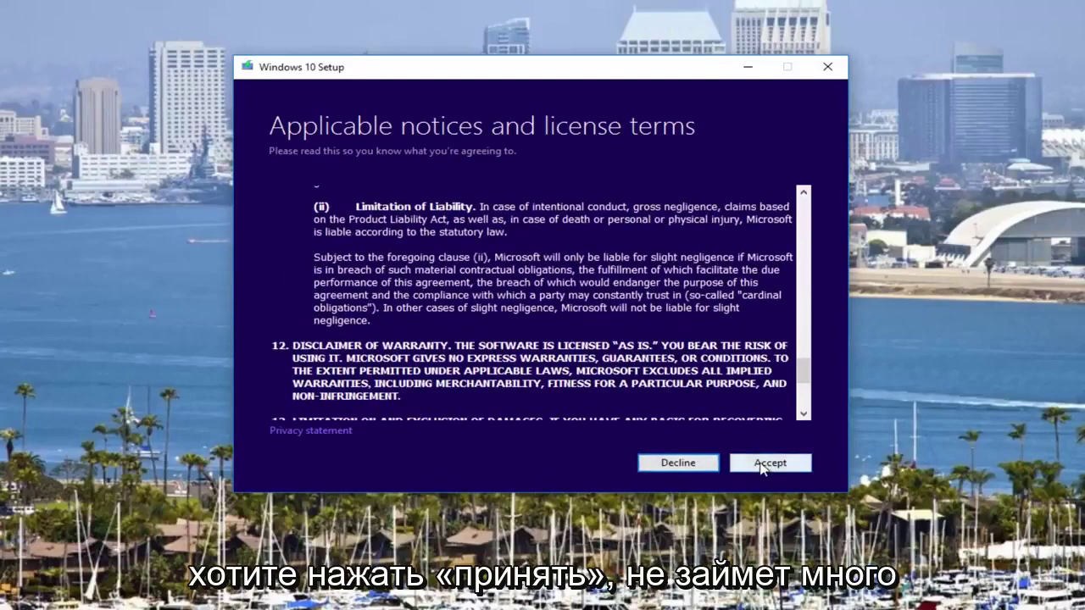
click(765, 467)
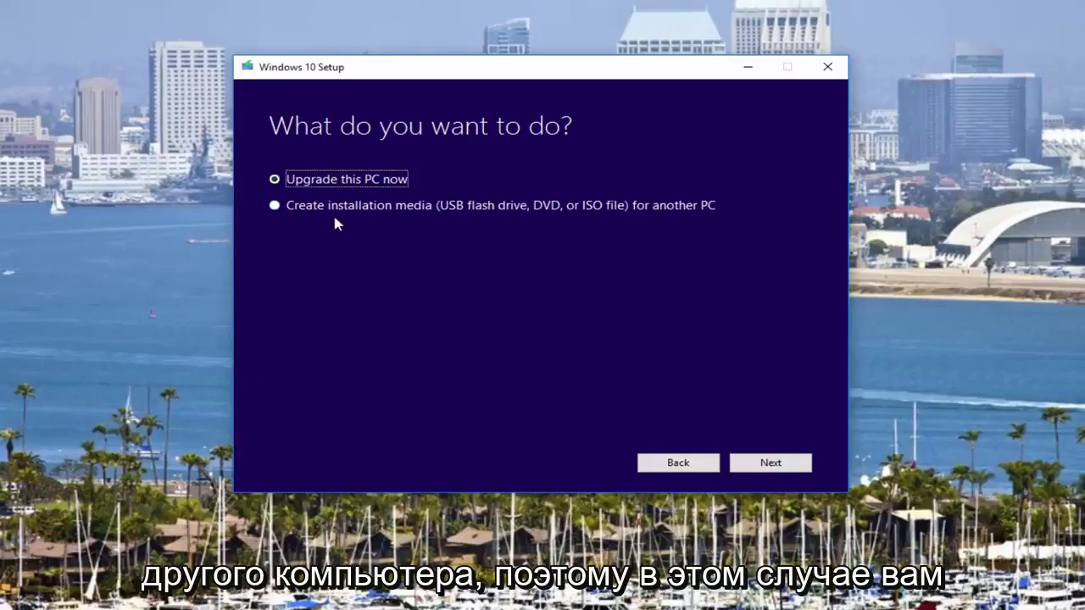
Choose to create installation media (USB flash drive, DVD, or ISO file) for another PC and continue
click(274, 209)
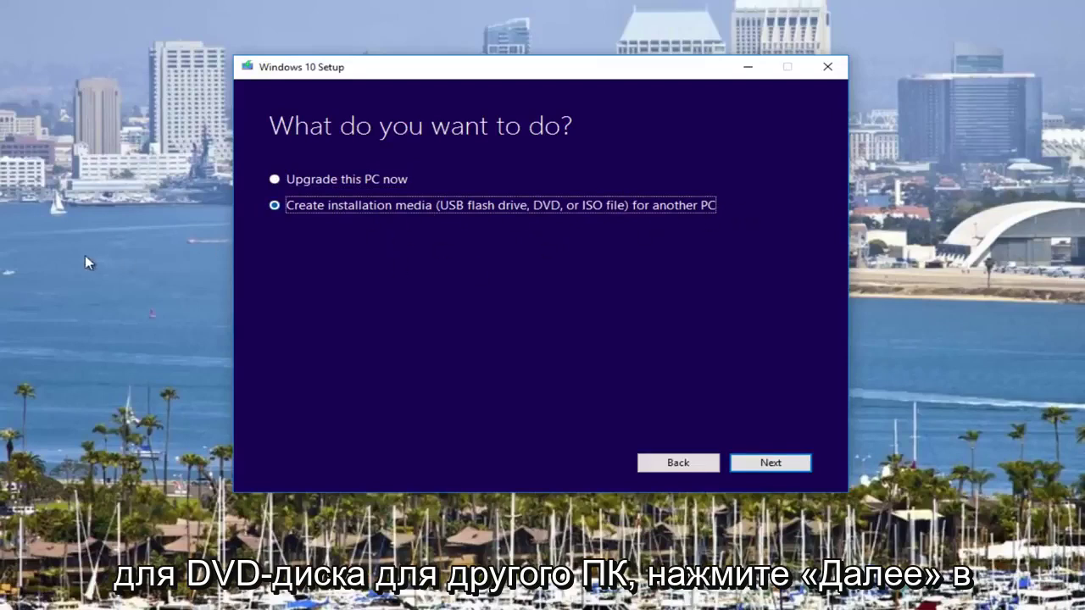
click(769, 464)
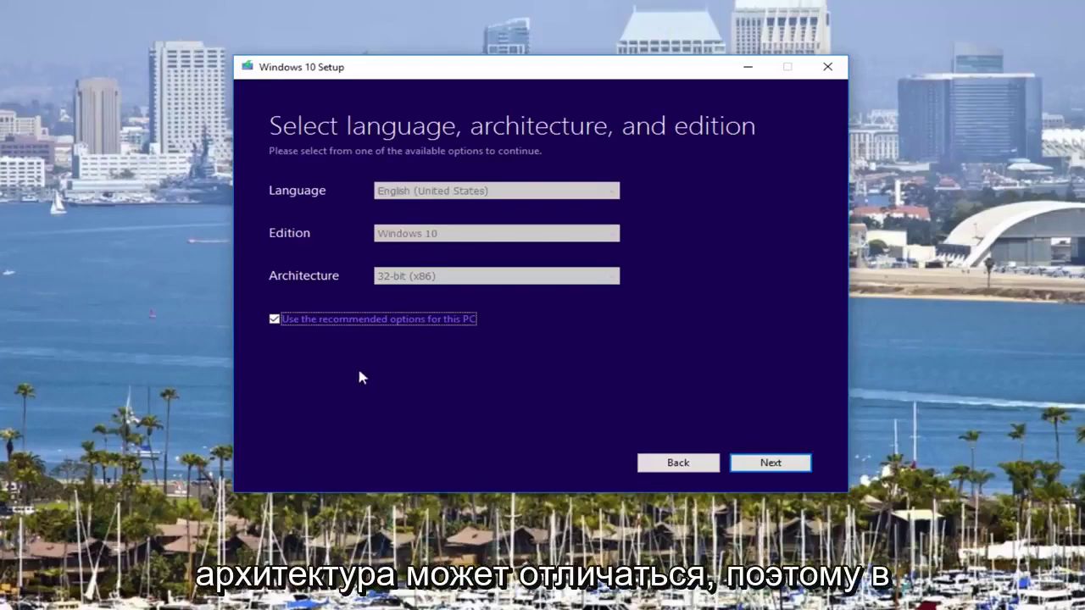
Turn off the recommended options, review the architecture, language and edition choices, and continue with English (United States), Windows 10, 32-bit (x86)
click(274, 320)
click(405, 277)
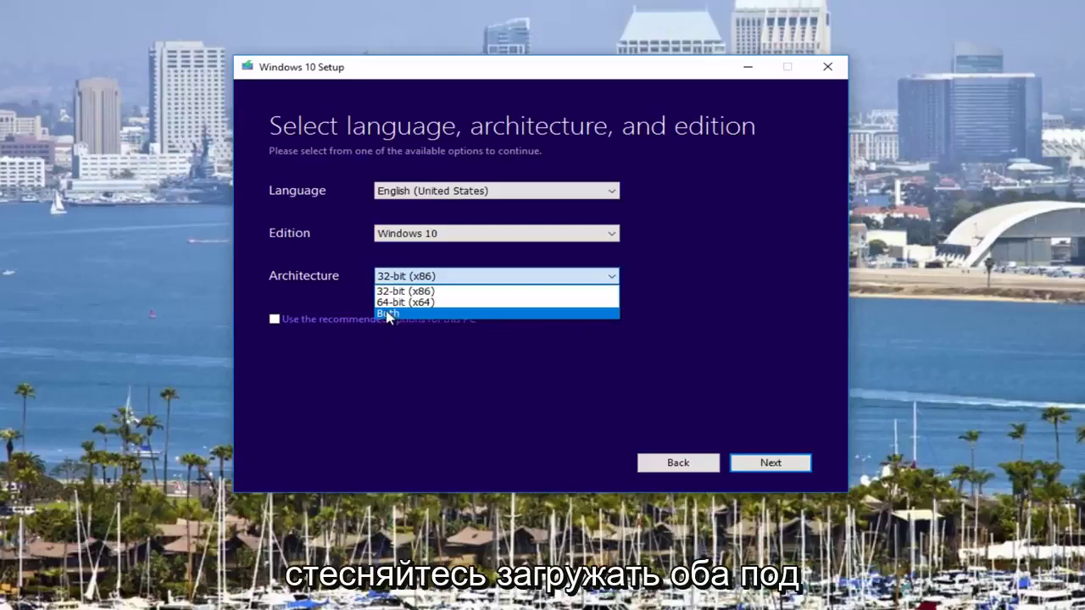
click(310, 278)
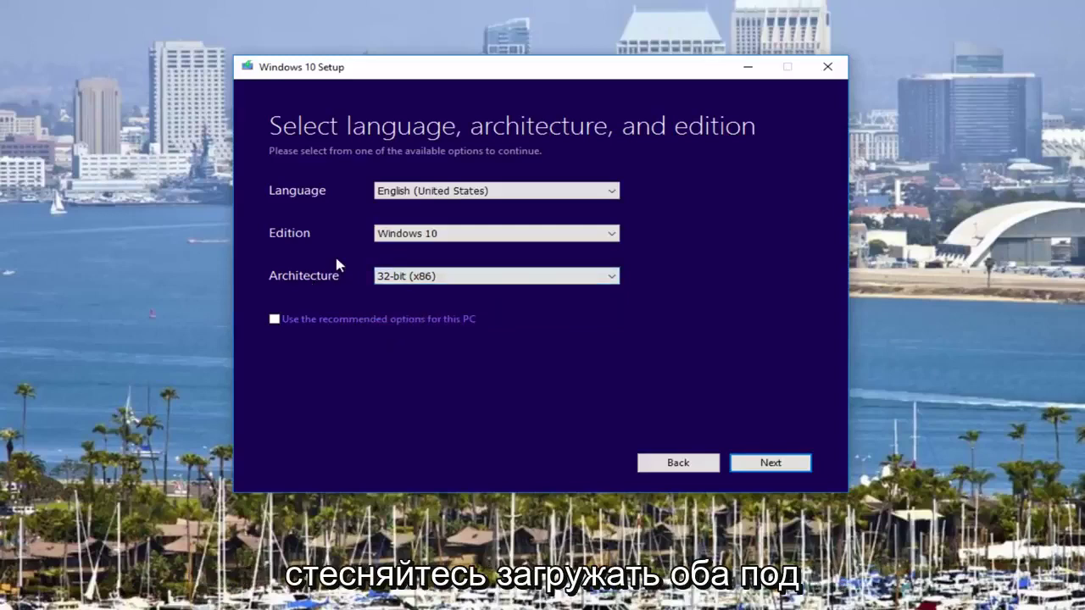
click(508, 191)
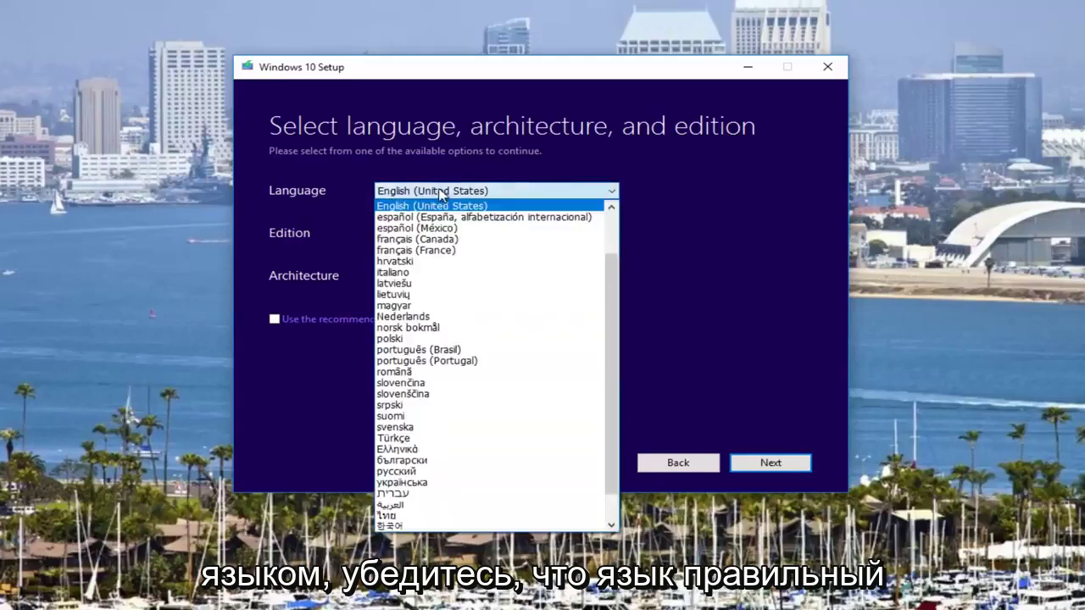
click(282, 236)
click(386, 238)
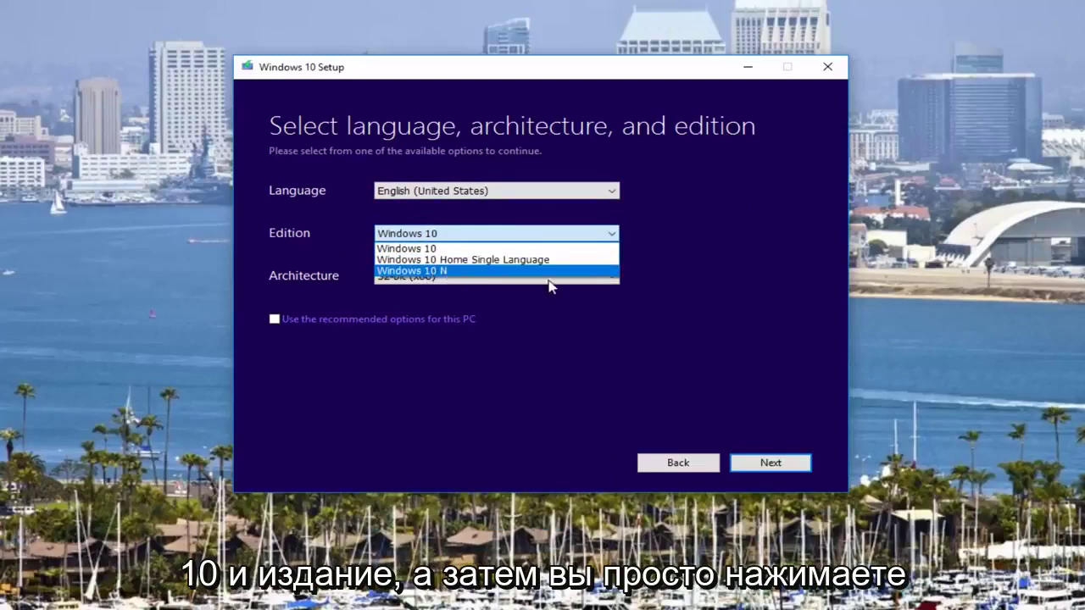
click(681, 232)
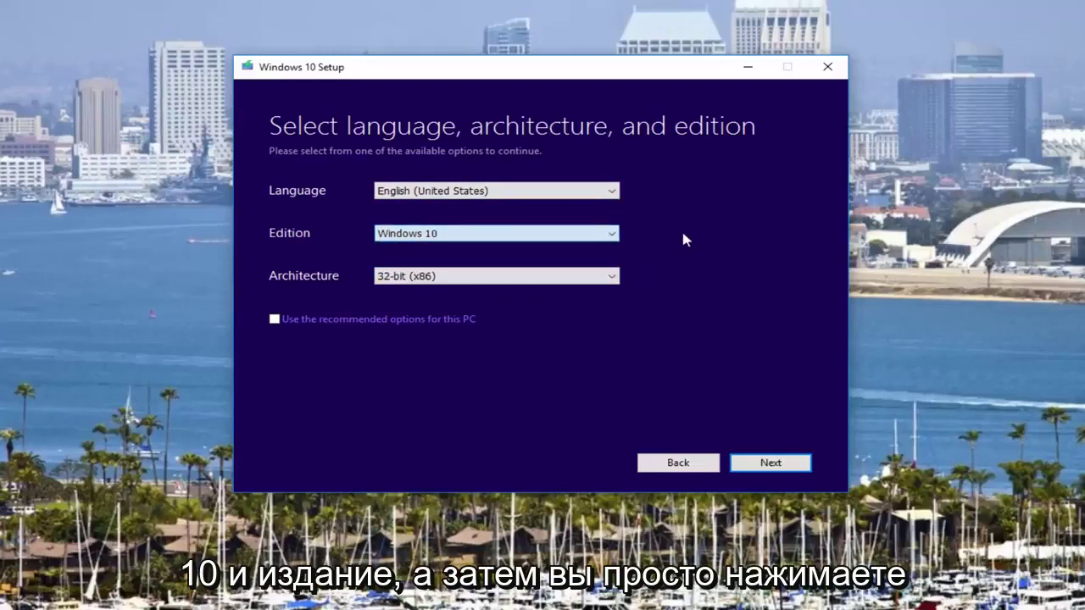
click(757, 465)
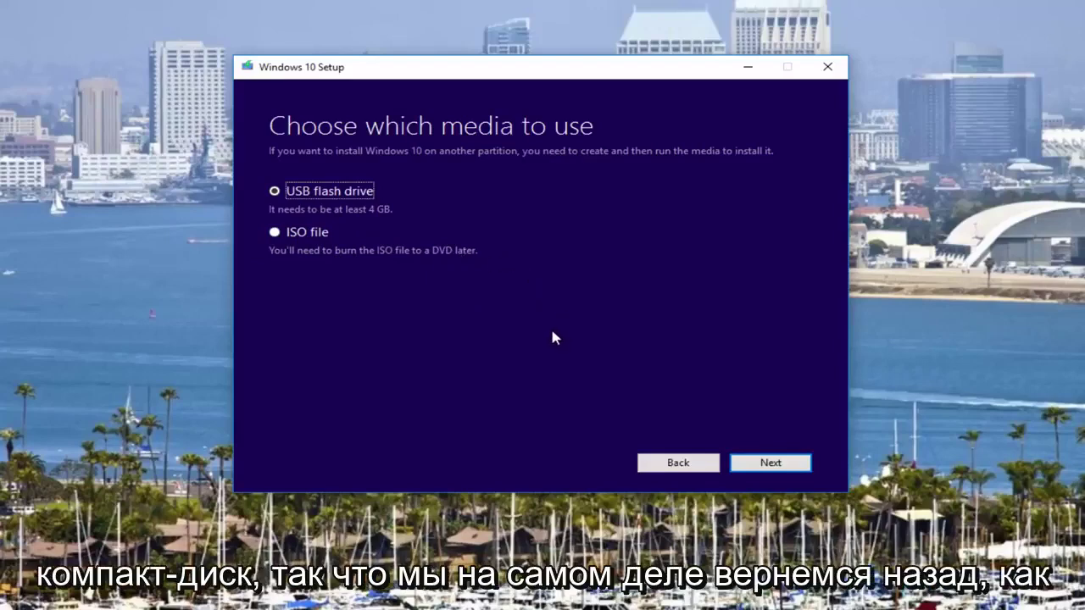
Return to the choice of setup task, select "Upgrade this PC now" instead, and start the Windows 10 download
click(667, 466)
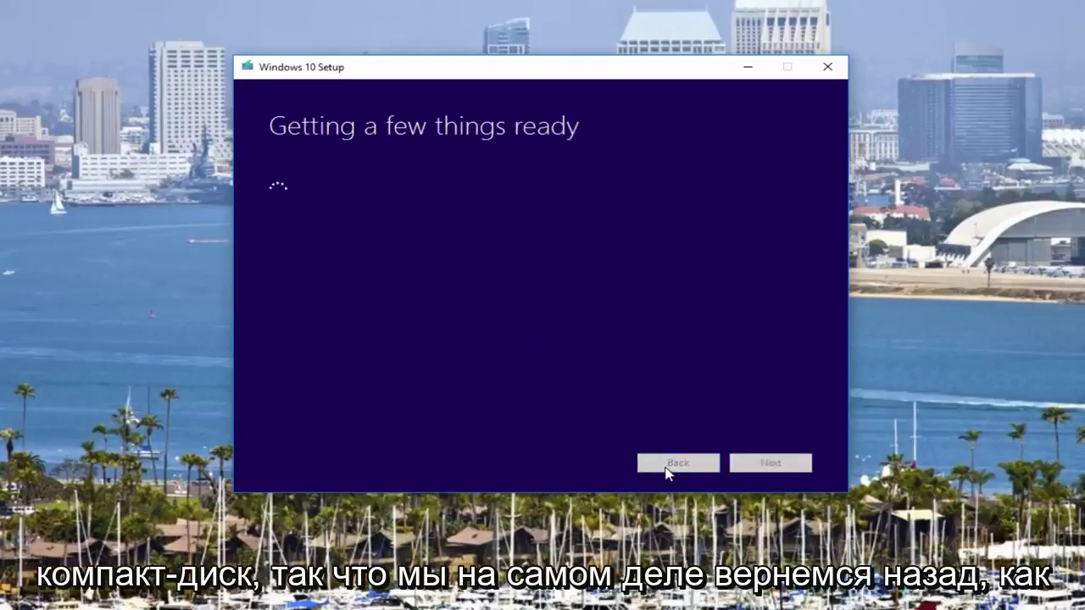
click(666, 466)
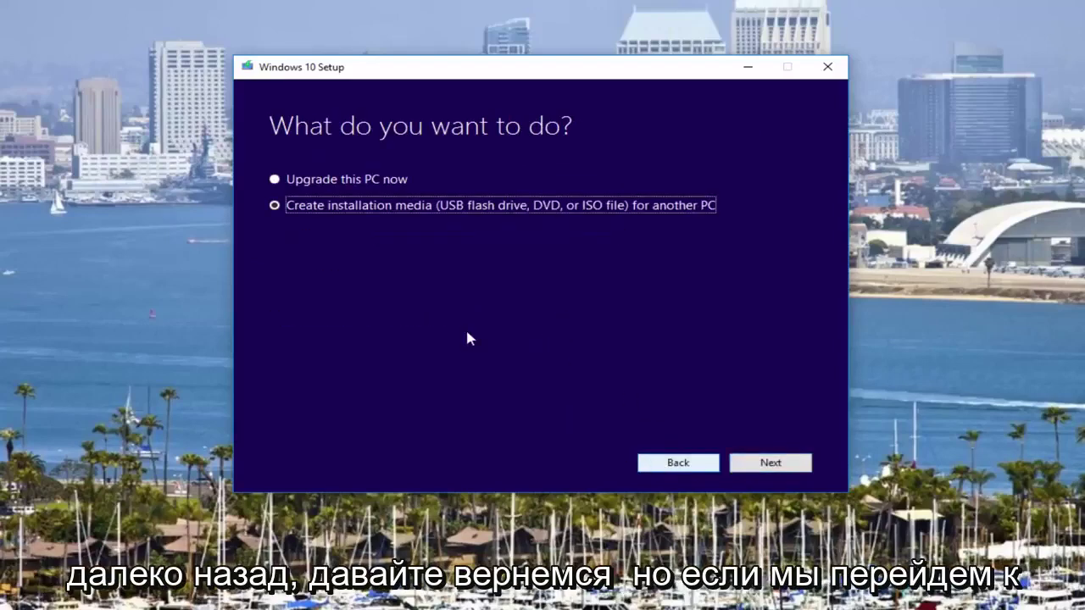
click(273, 180)
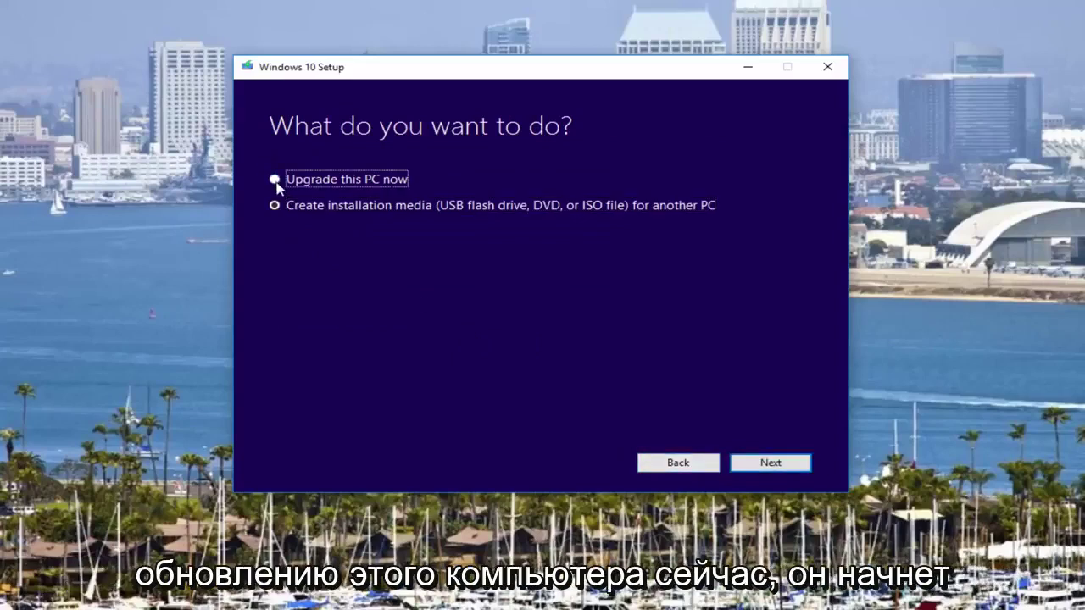
click(751, 462)
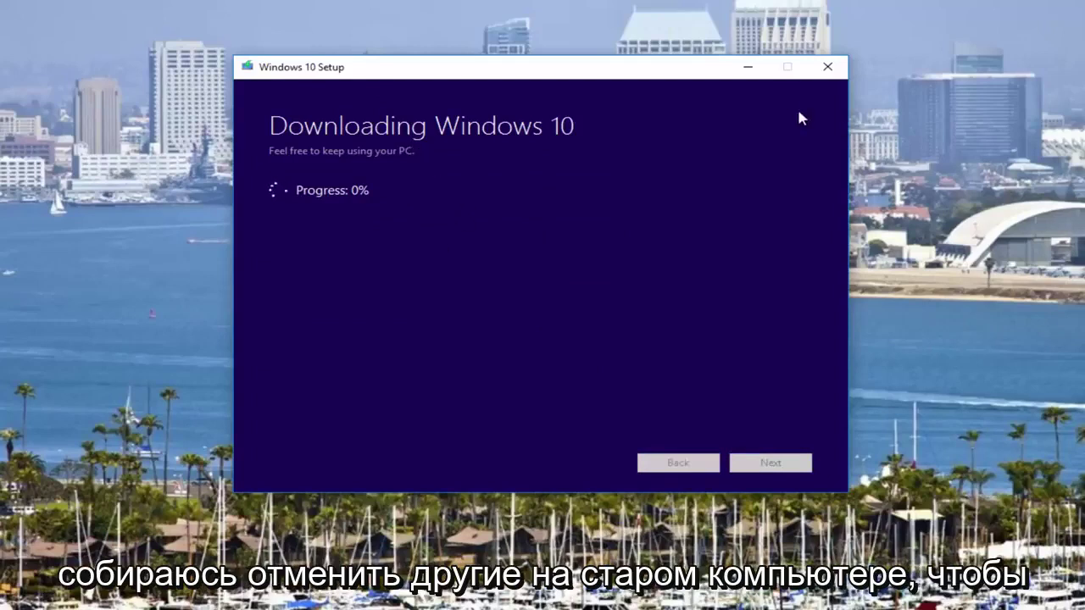
Quit Windows 10 Setup during the download and confirm quitting
click(827, 68)
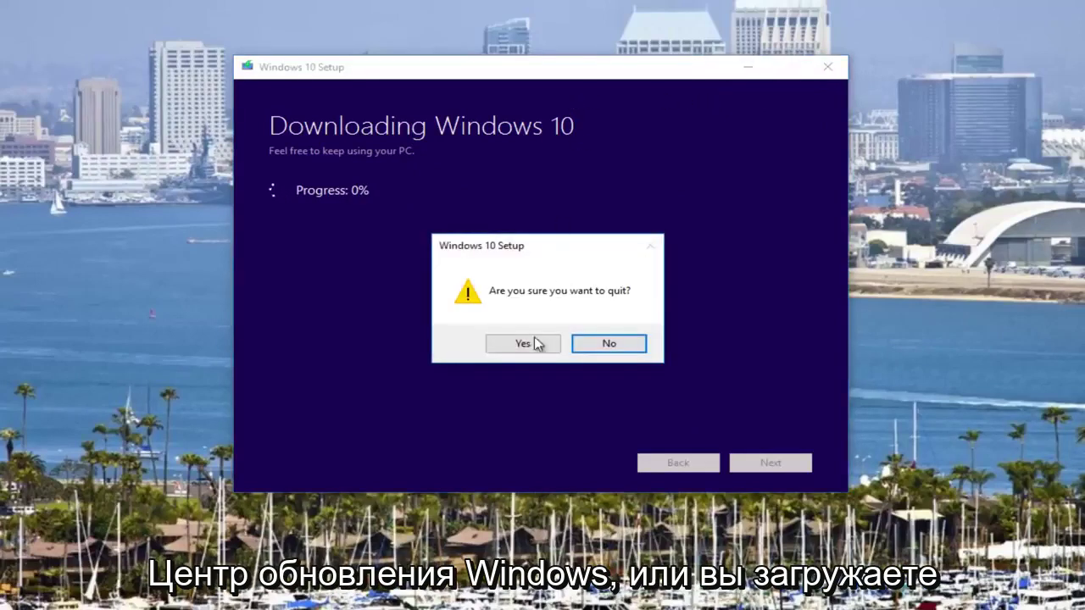
click(525, 343)
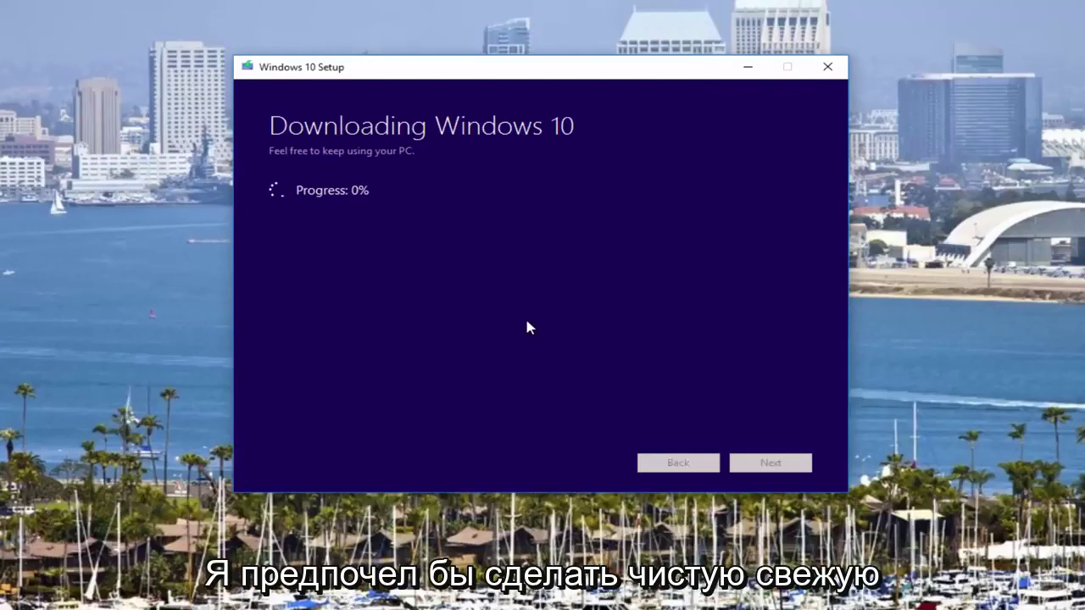